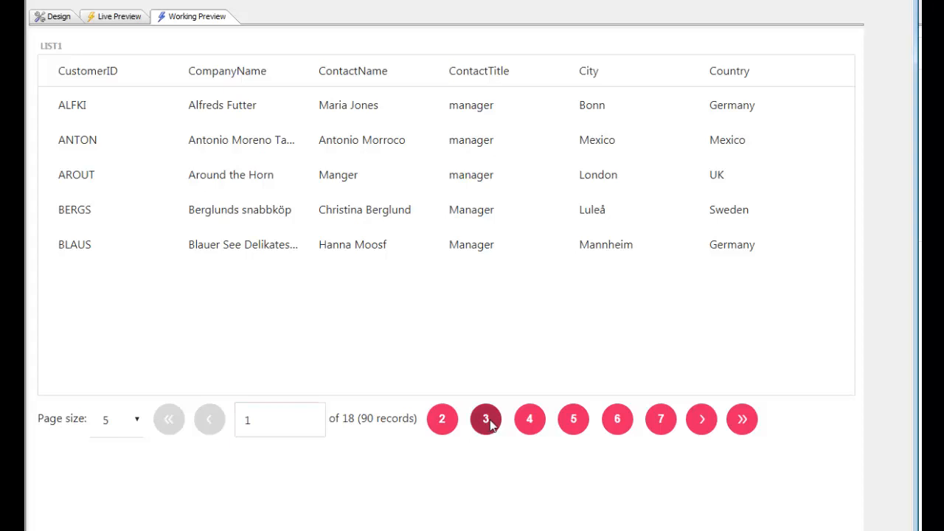
Page forward through the customer list to page 5 in the working preview
left_click(701, 422)
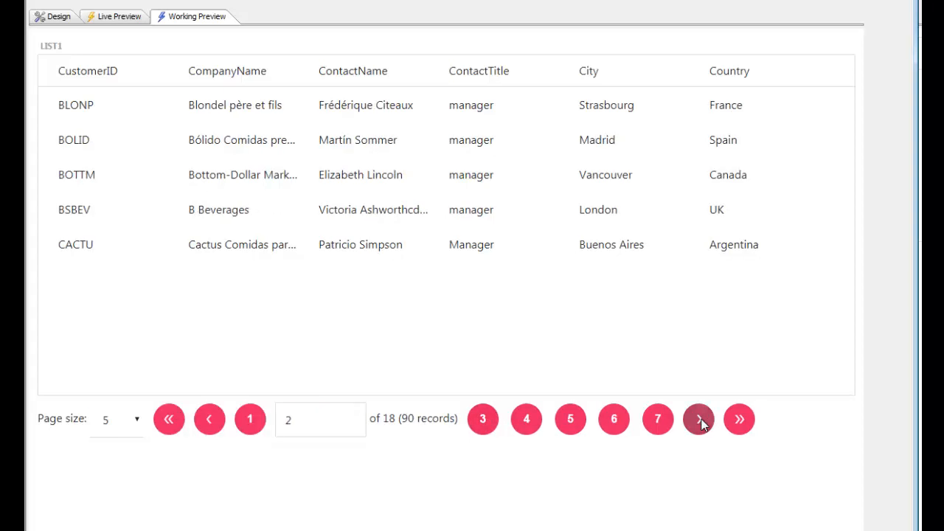
left_click(702, 422)
left_click(702, 422)
left_click(702, 422)
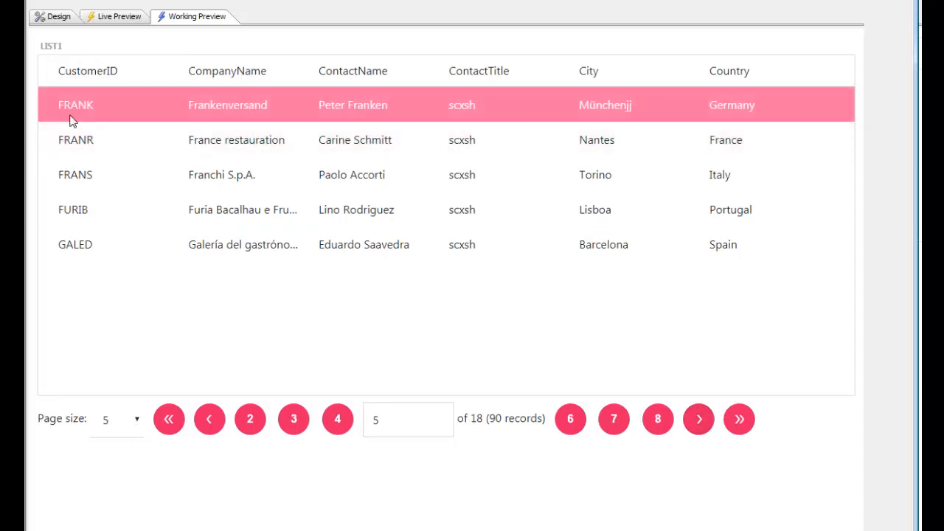
Try page sizes of 10 and 100 records for the customer list, and set the page size back to 5
left_click(135, 419)
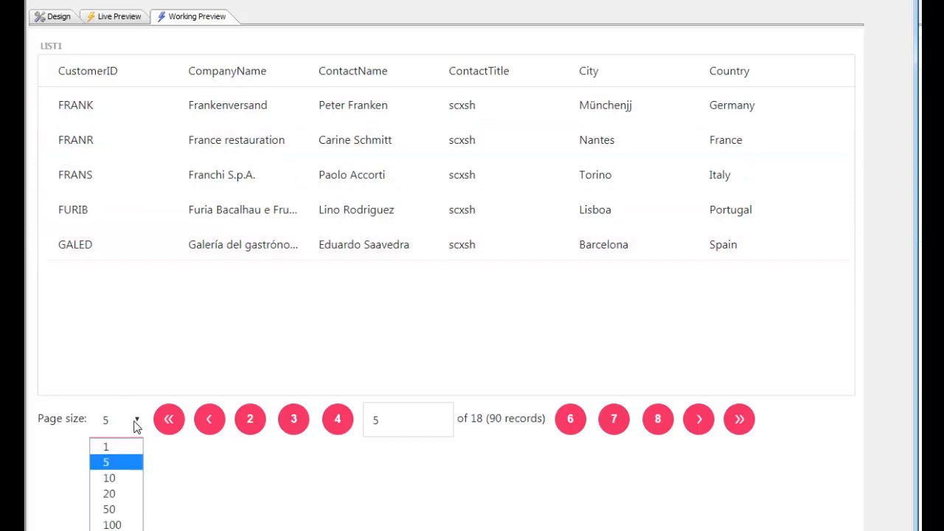
left_click(108, 479)
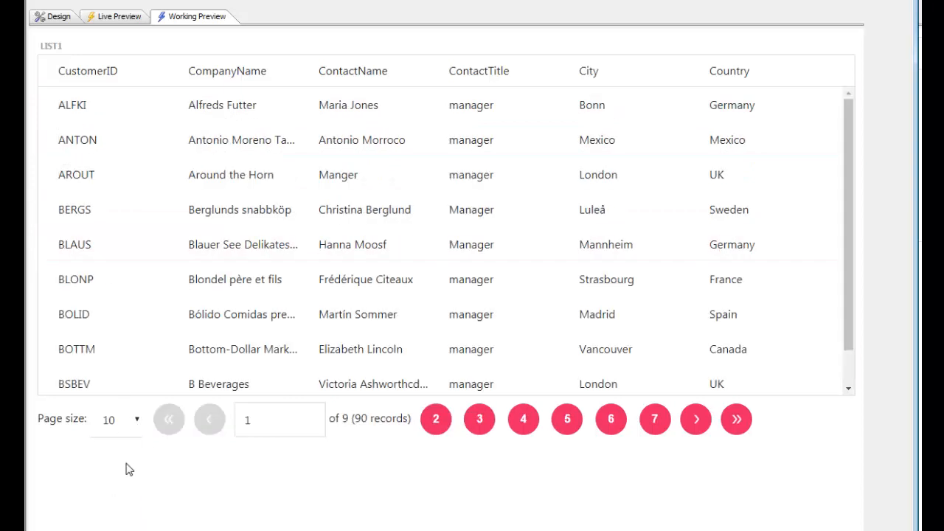
left_click(136, 419)
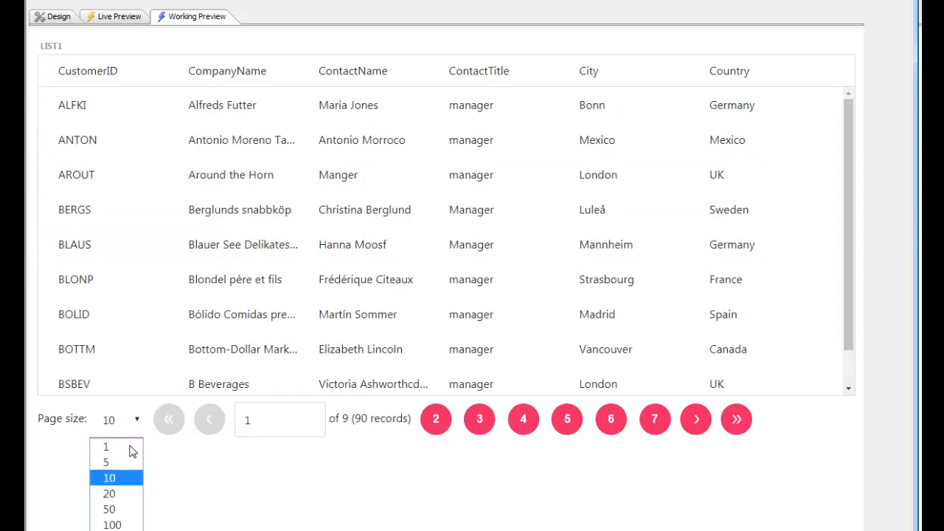
left_click(113, 525)
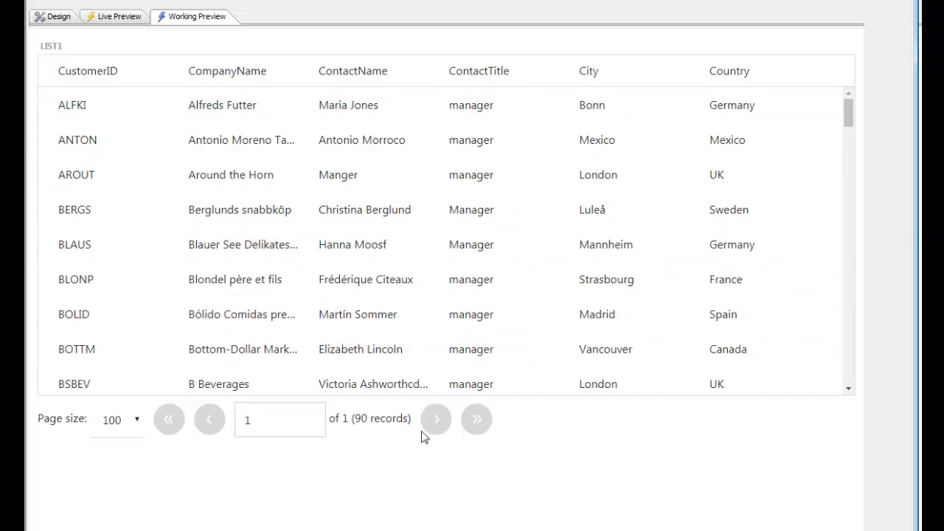
left_click(136, 420)
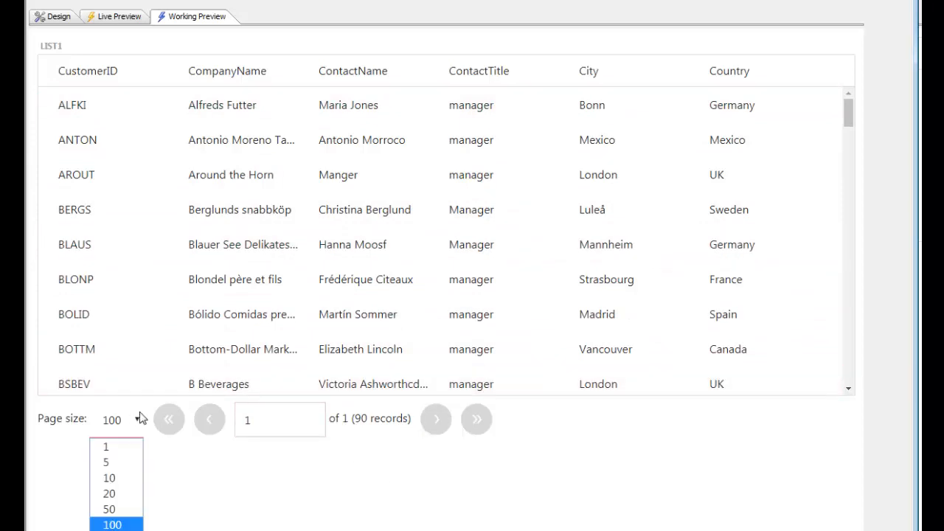
left_click(108, 466)
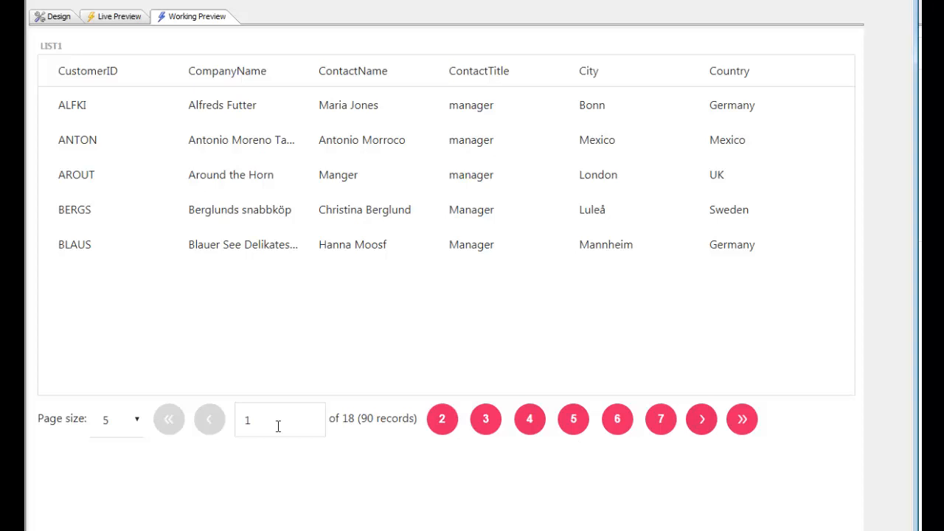
Test the next, last, previous and first page navigation of the customer list, ending on the first page
left_click(701, 419)
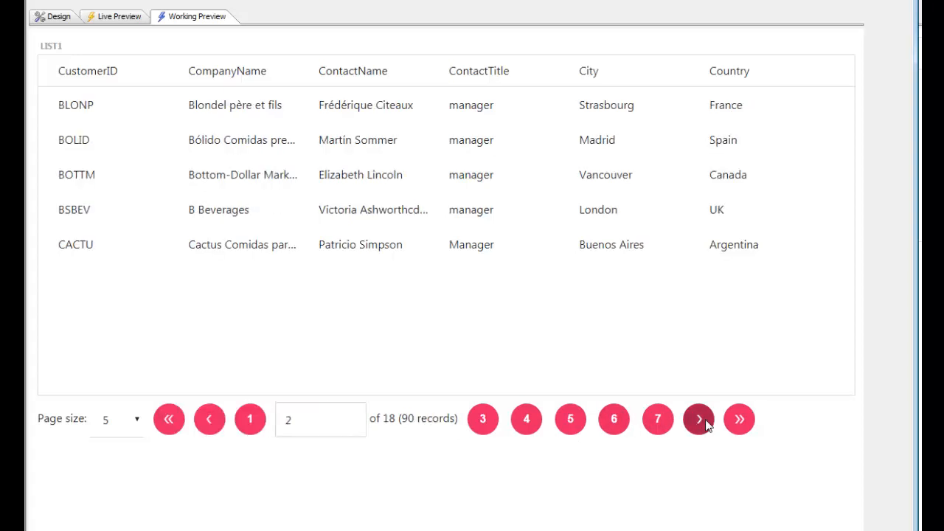
left_click(701, 420)
left_click(734, 421)
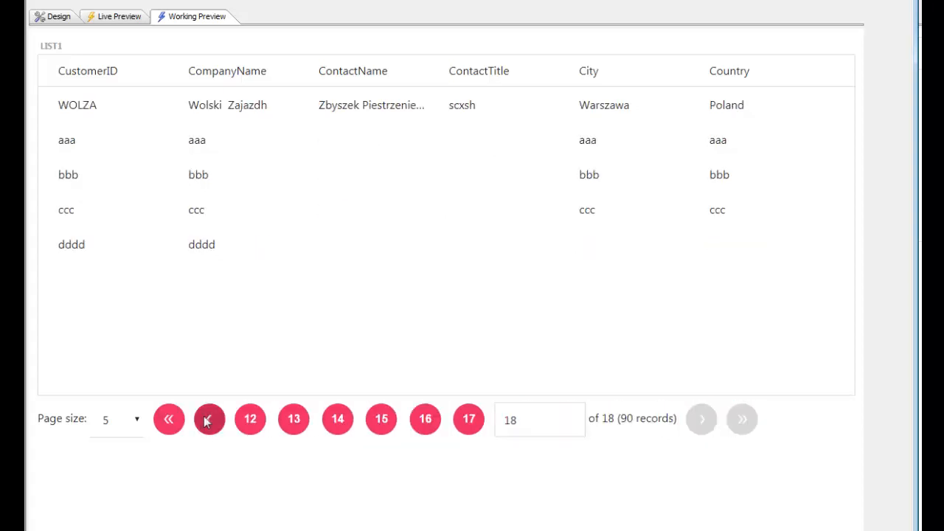
left_click(208, 420)
left_click(167, 420)
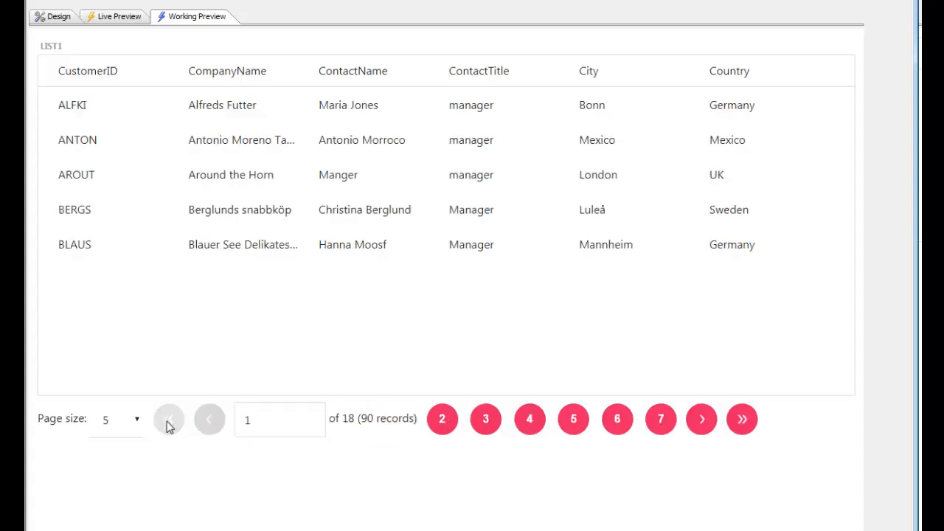
Go to page 11 of the customer list by entering its page number
left_click(263, 420)
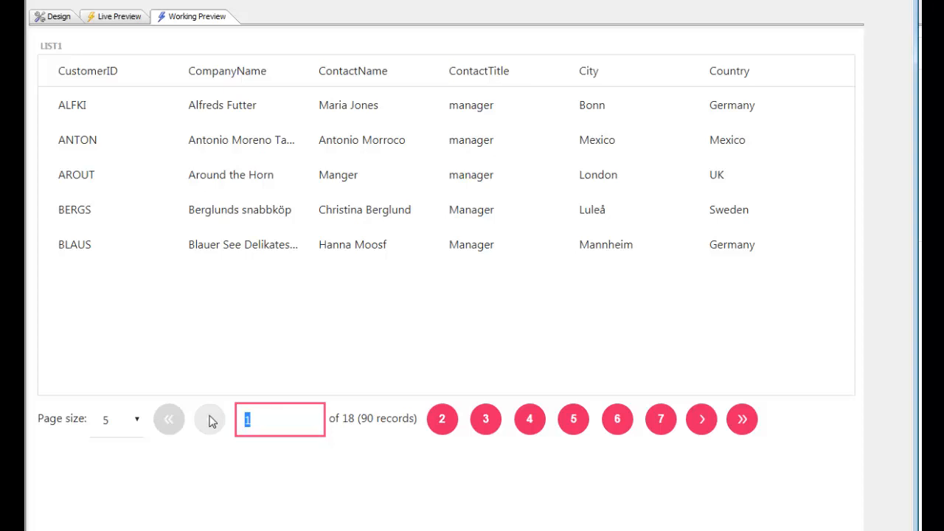
type("1")
left_click(209, 420)
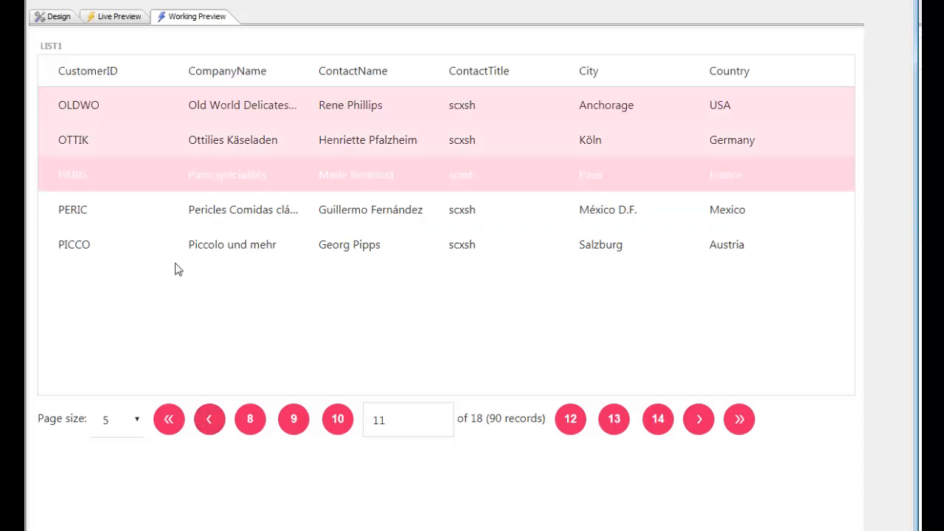
Return to the component's design and open the Navigation Bar settings in the data pagination properties of LIST1
left_click(52, 17)
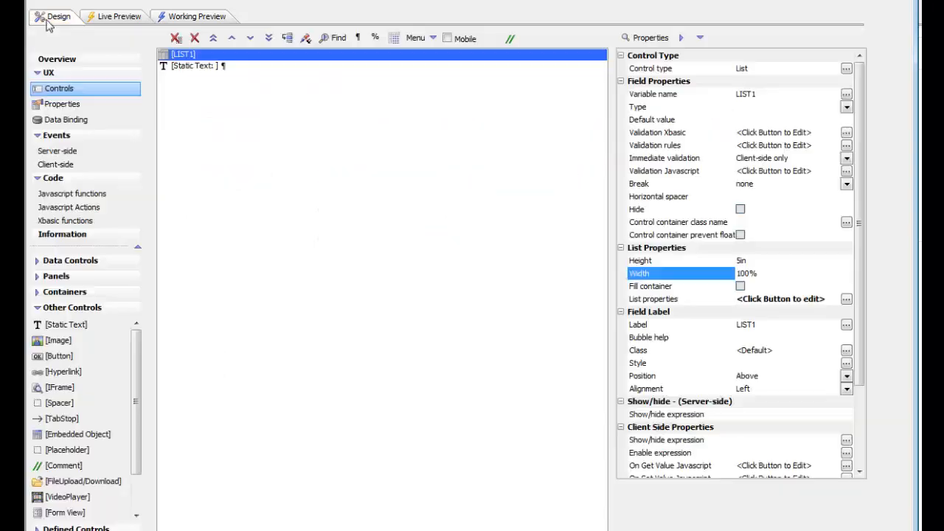
double_click(193, 61)
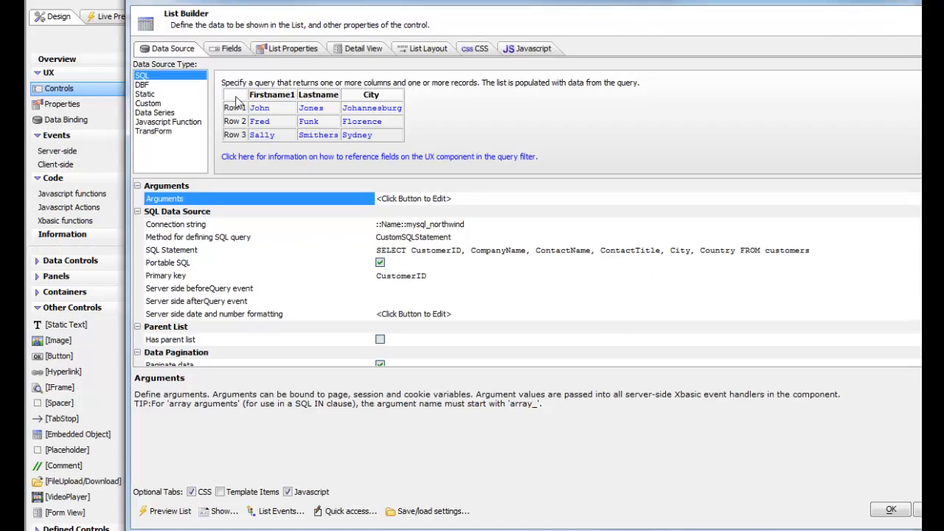
left_click(235, 314)
scroll(254, 302, "down", 3)
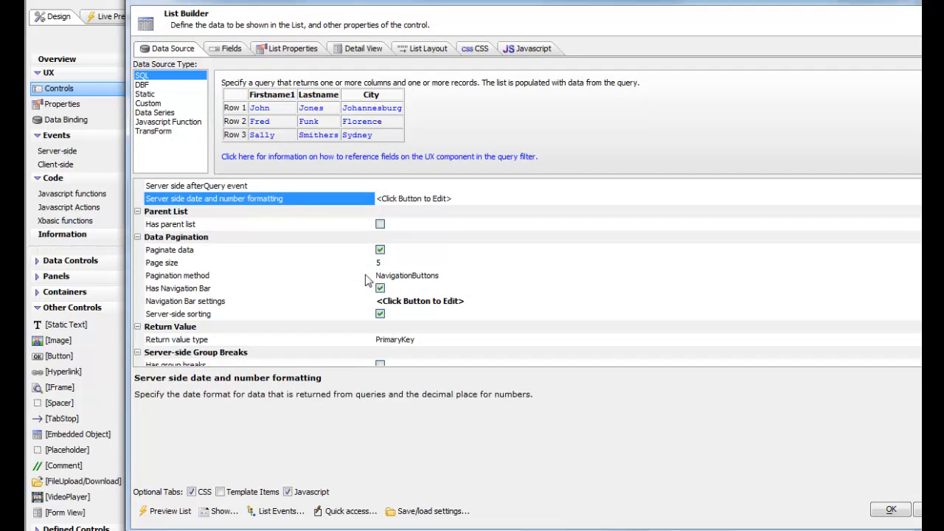
left_click(288, 293)
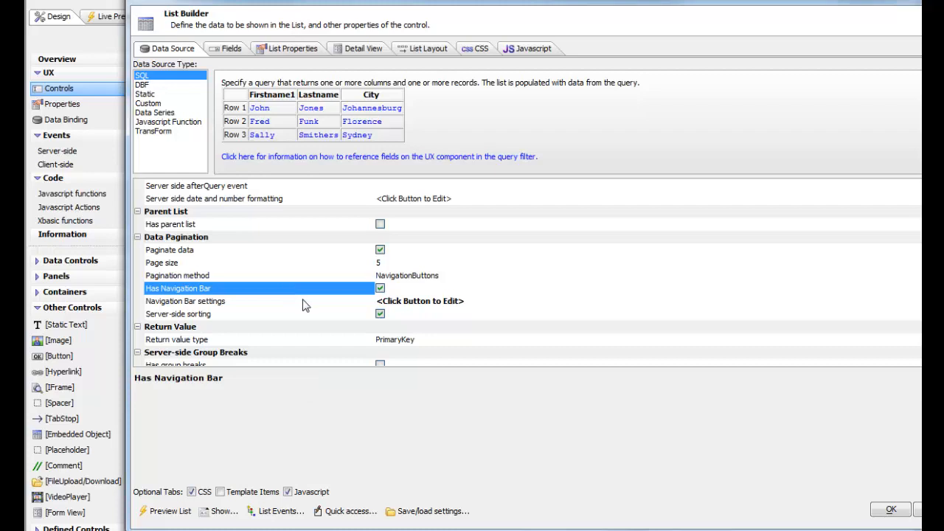
double_click(308, 303)
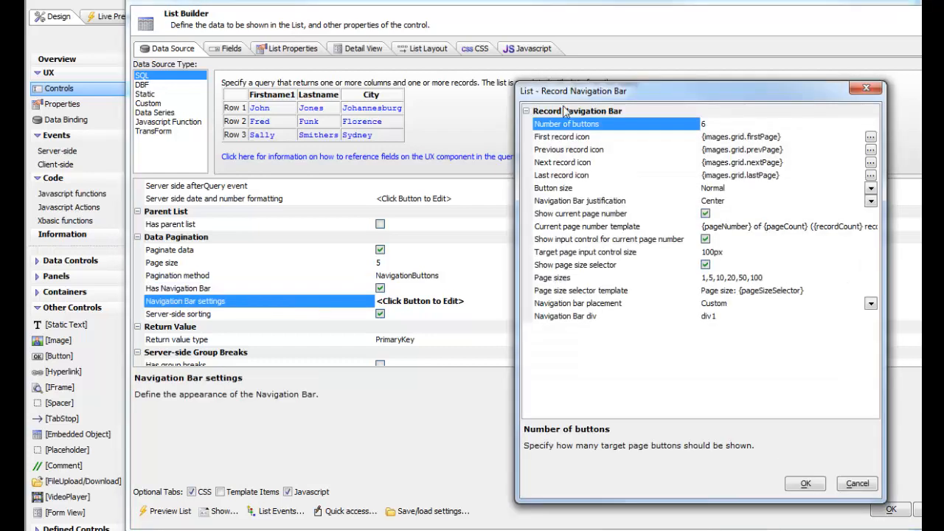
left_click_drag(595, 90, 376, 104)
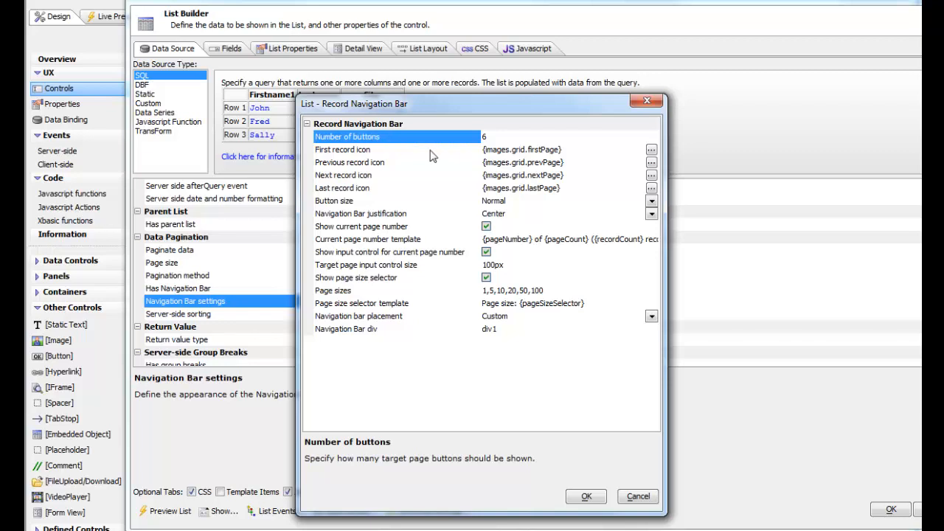
Set the number of navigation buttons to 0, and disable the current page number input control and the page size selector
left_click(488, 138)
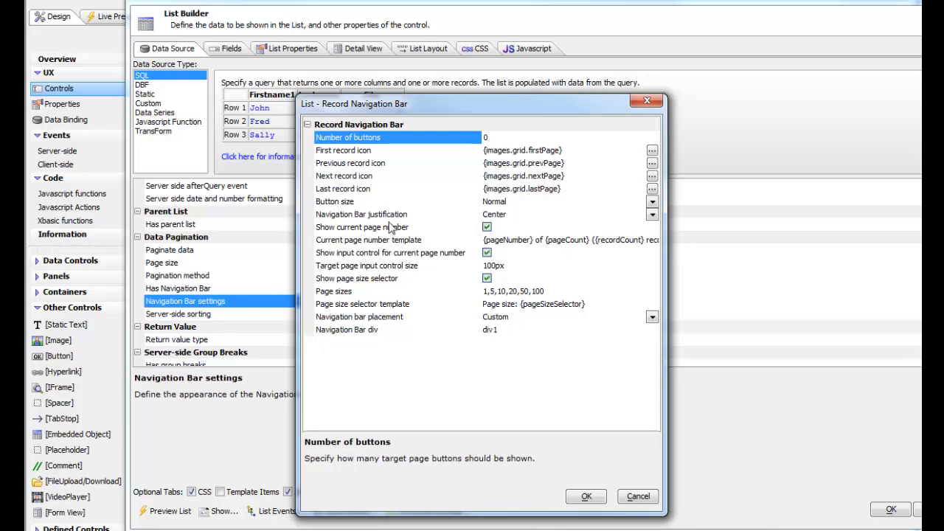
left_click(487, 253)
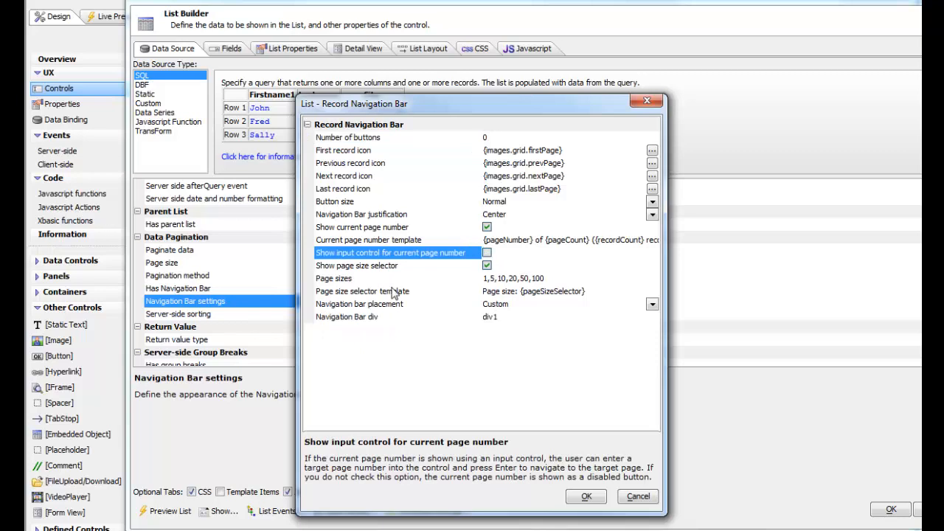
left_click(486, 266)
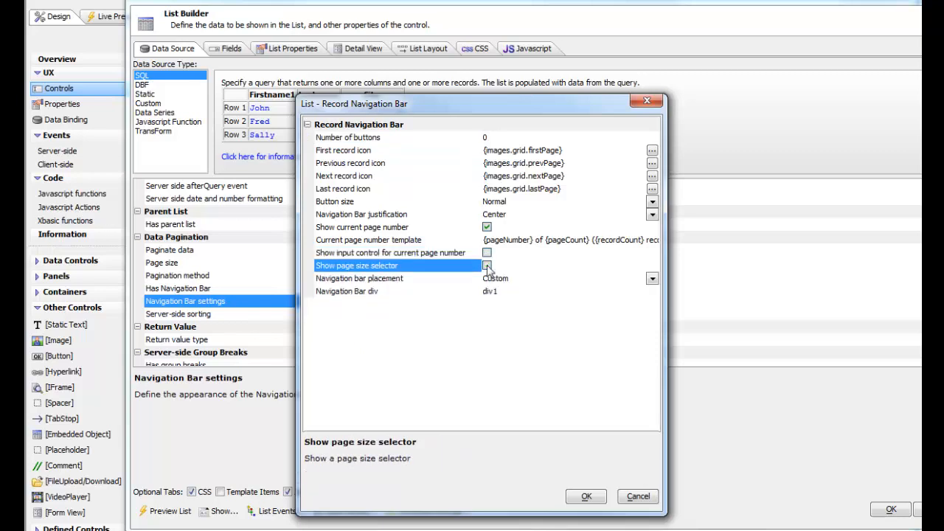
Set the button size to Compact and the navigation bar placement to ListFooter, and accept the list settings
left_click(350, 204)
left_click(653, 203)
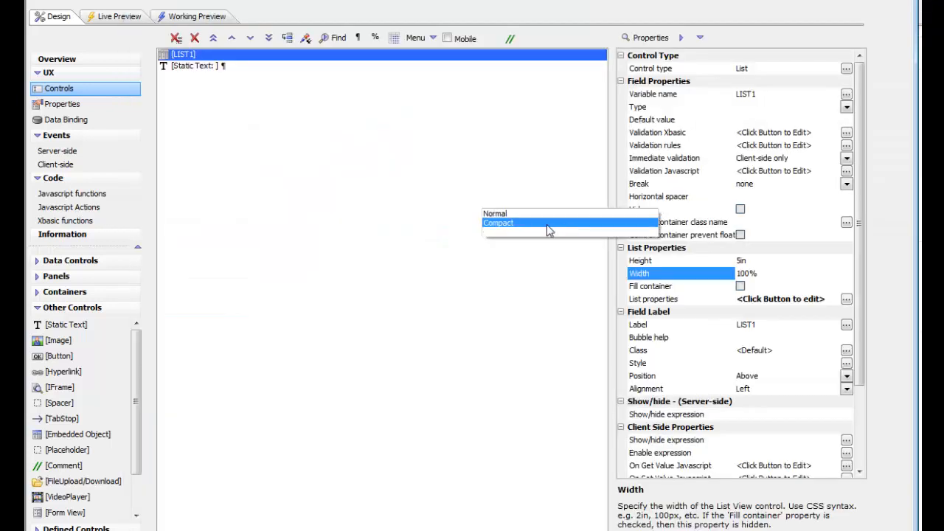
left_click(518, 223)
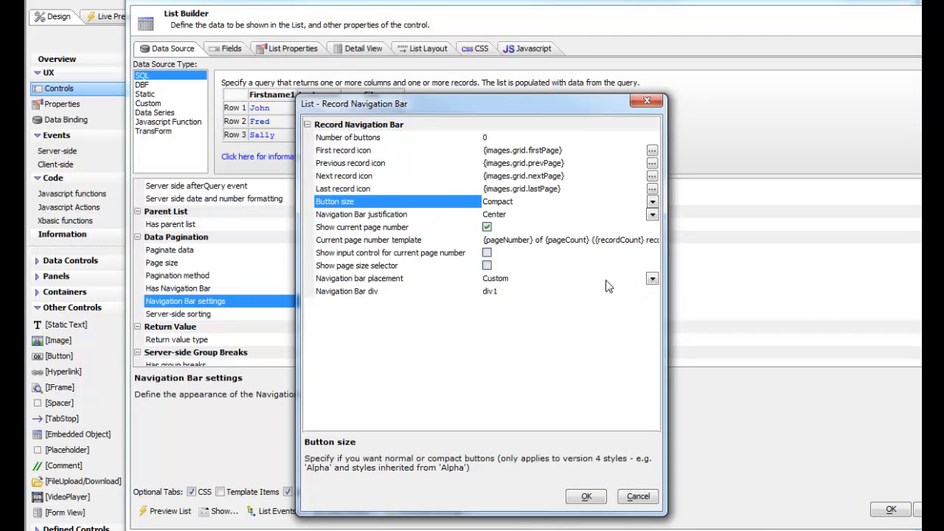
left_click(650, 279)
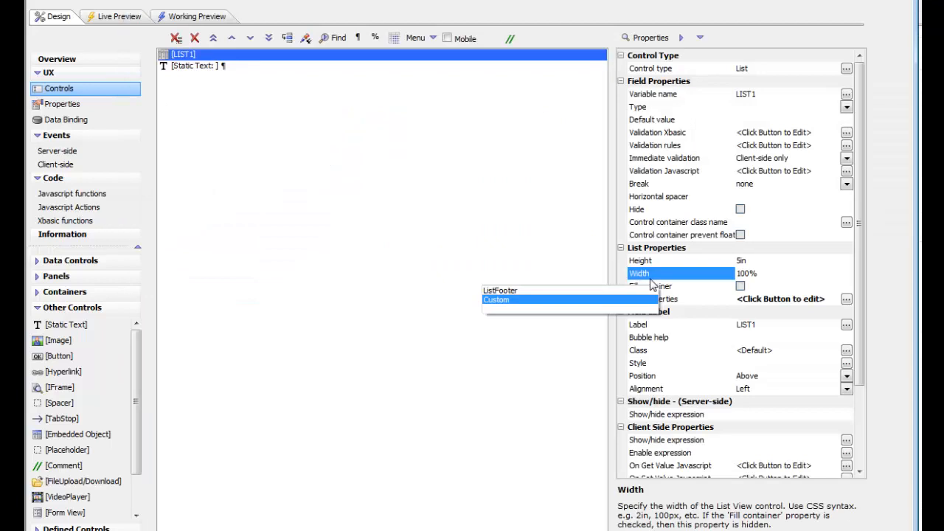
left_click(497, 291)
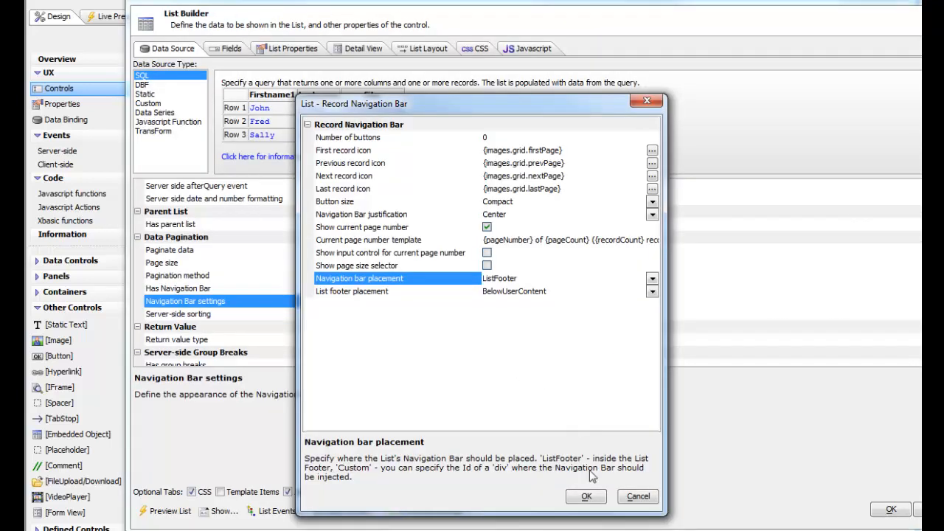
left_click(587, 497)
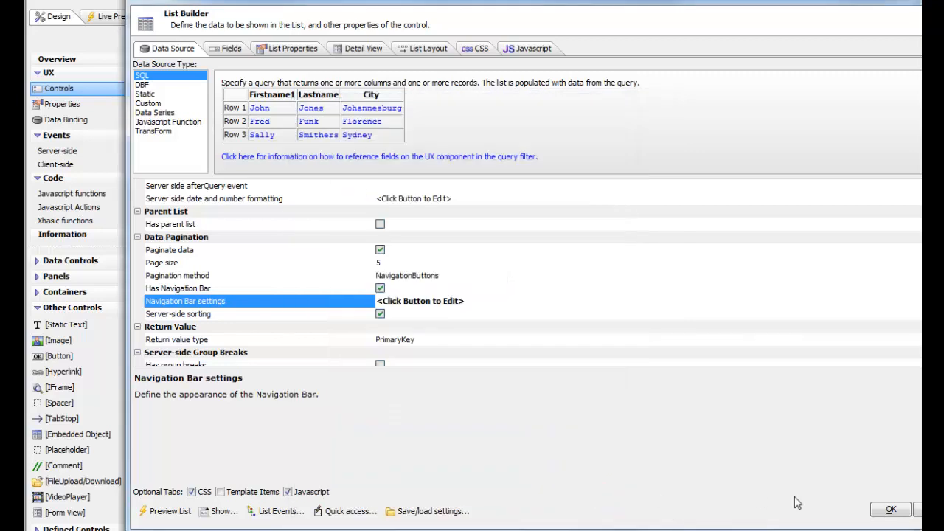
key("Return")
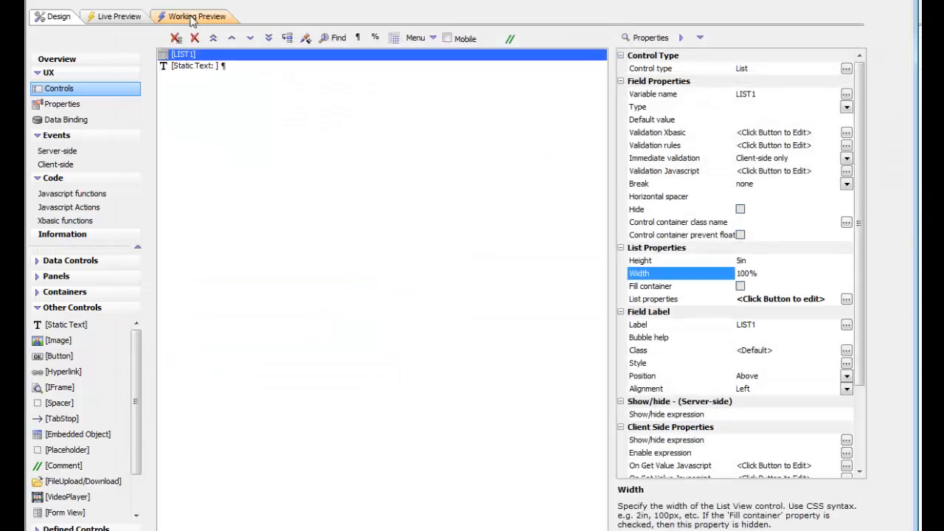
Run the working preview and page forward to page 6 with the compact navigation bar
left_click(193, 16)
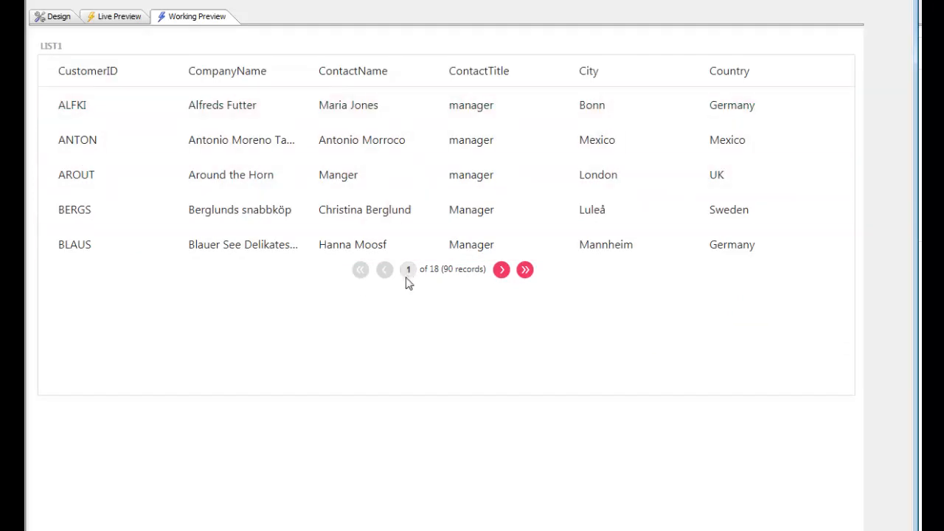
left_click(501, 270)
left_click(501, 270)
left_click(502, 270)
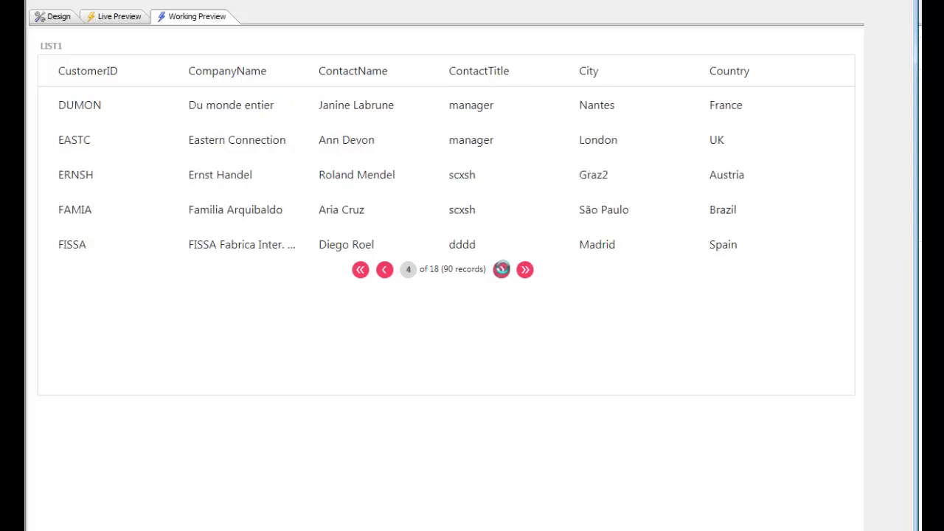
left_click(501, 270)
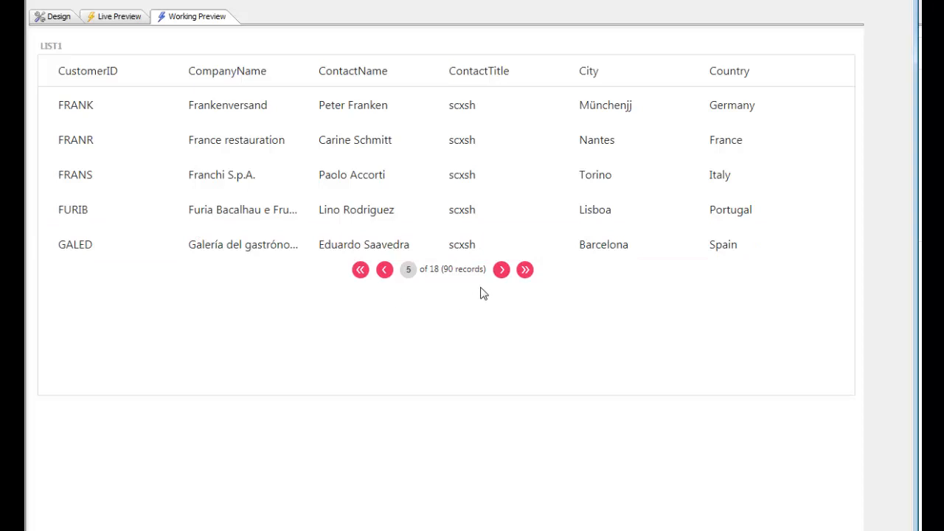
left_click(501, 270)
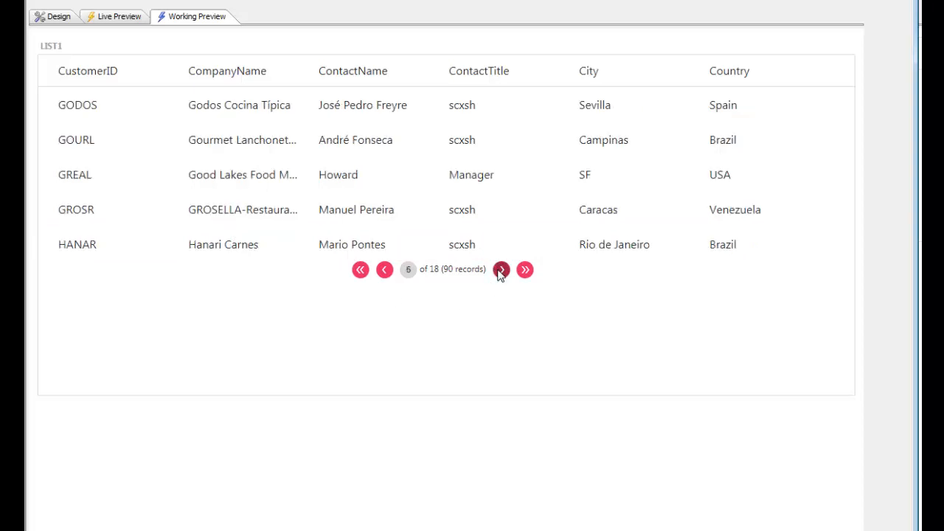